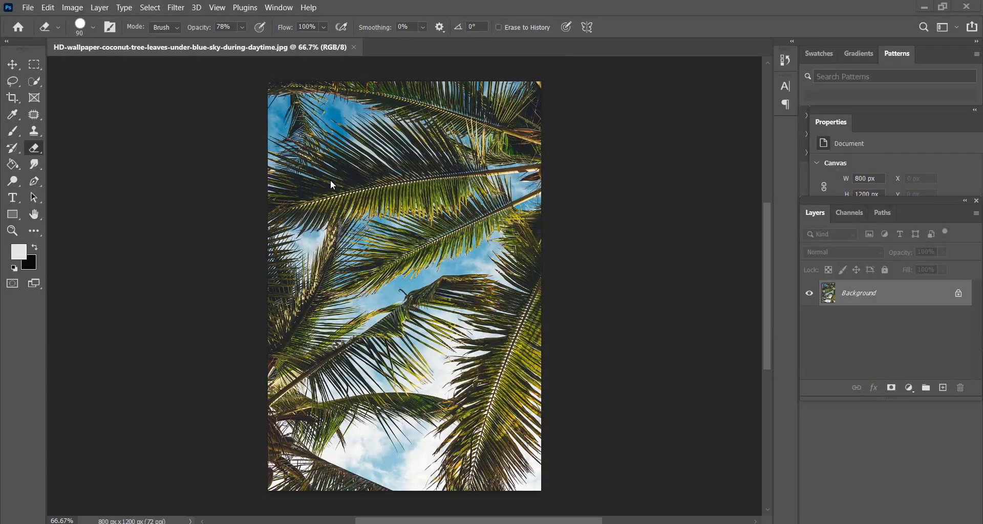
Step: Show the Channels panel and duplicate the Blue channel into a Blue copy channel
left_click(274, 8)
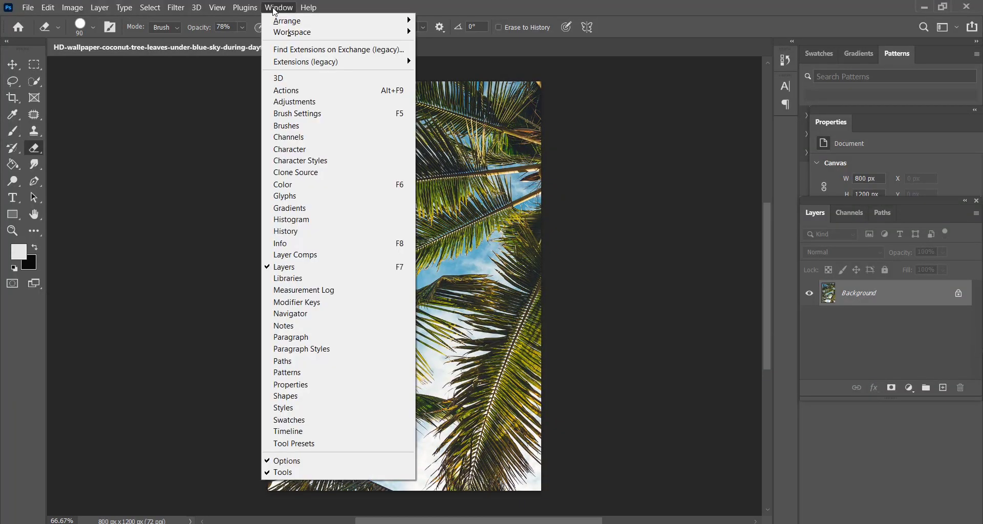
left_click(303, 139)
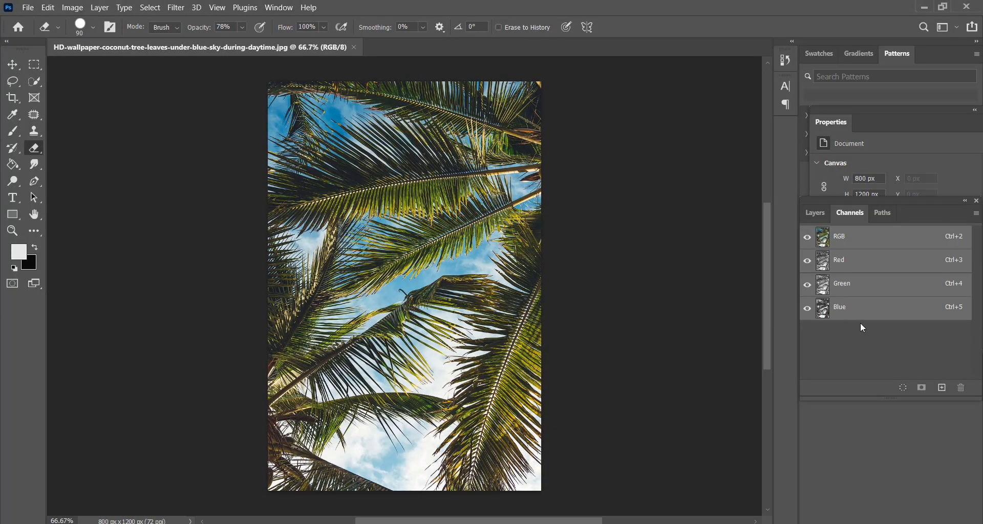
left_click(874, 314)
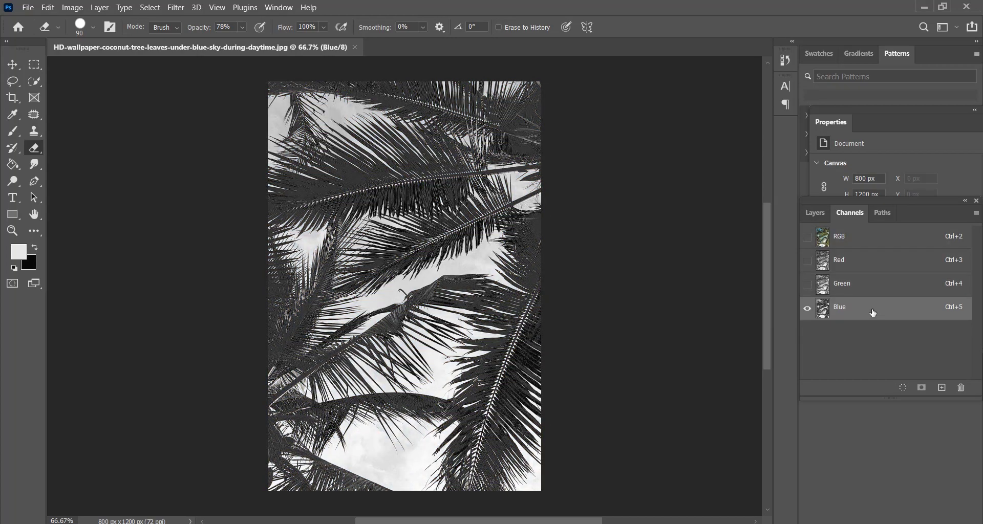
left_click_drag(874, 313, 942, 388)
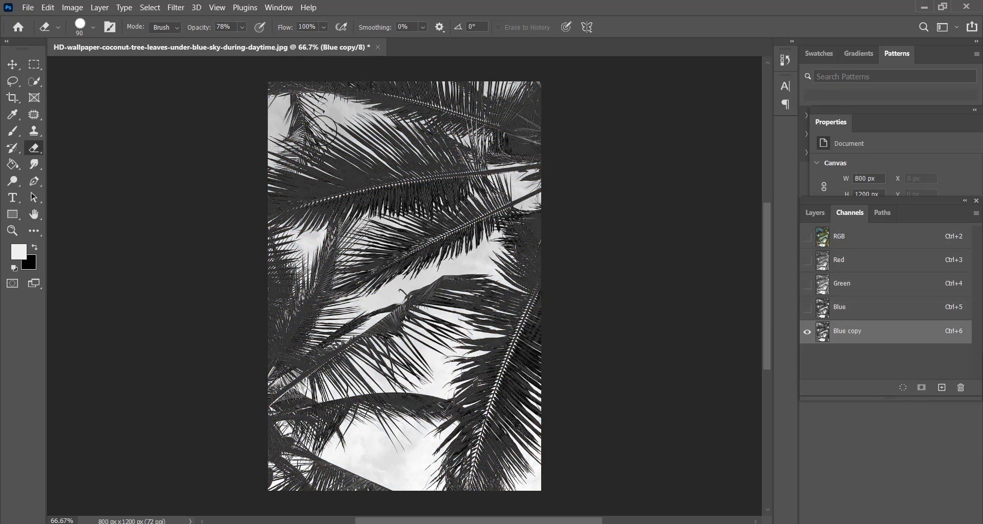
left_click(73, 8)
mouse_move(92, 38)
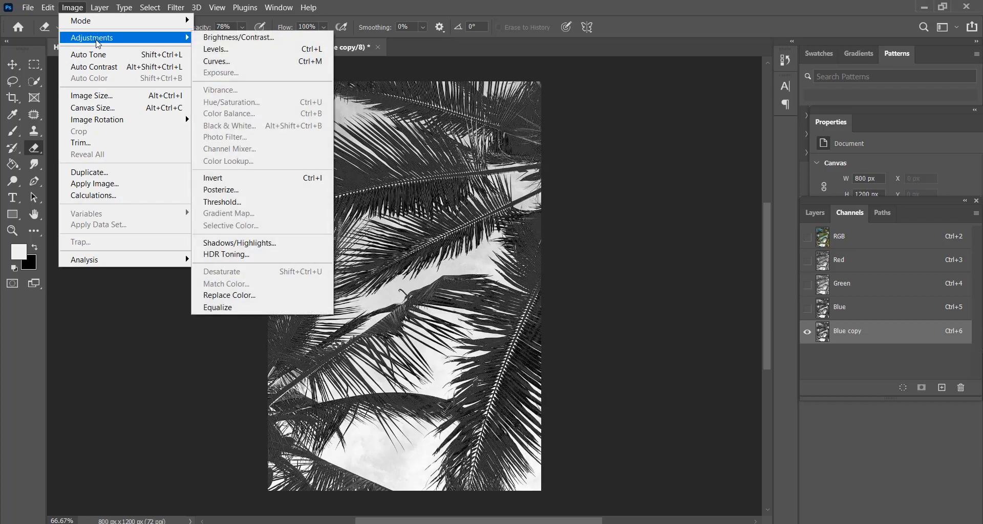
Step: Apply Levels to Blue copy with black input 156 and white input 180
left_click(215, 48)
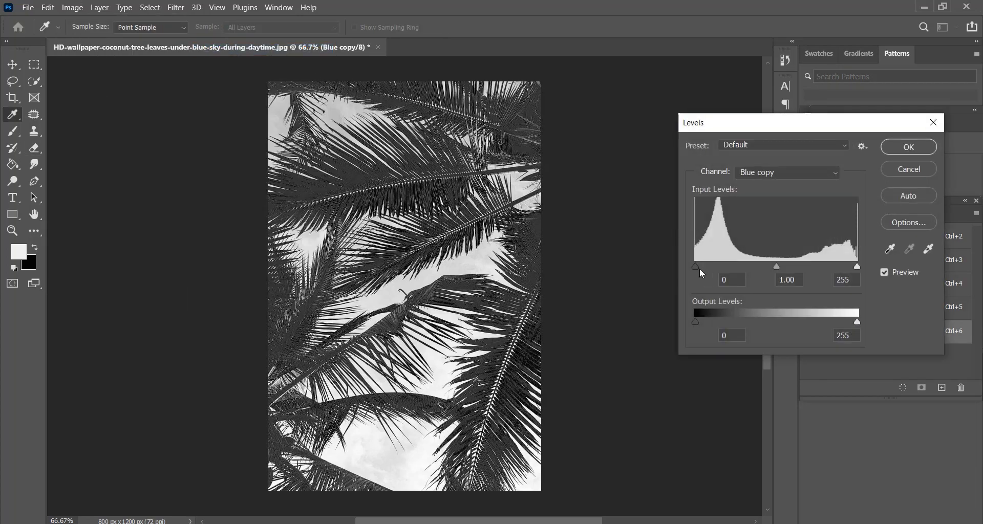
left_click_drag(696, 268, 792, 270)
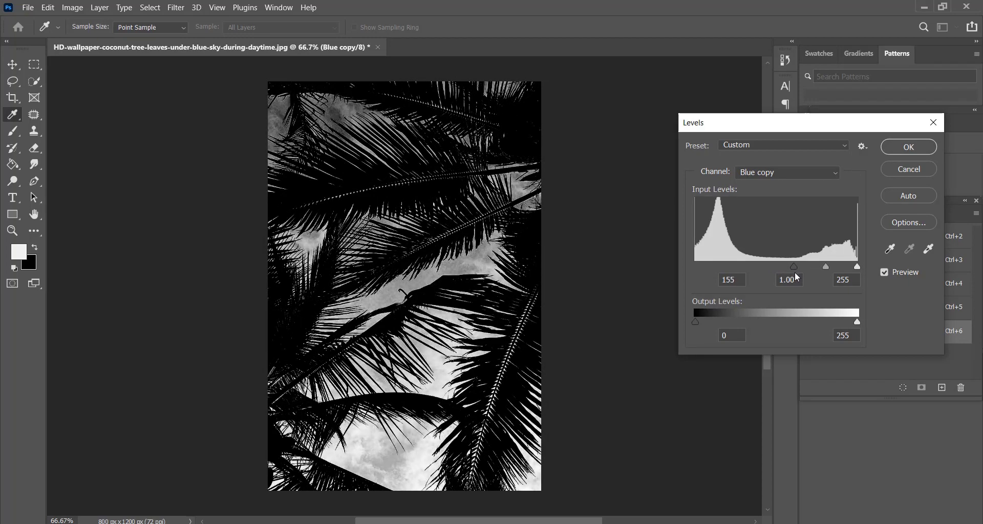
left_click_drag(797, 277, 795, 272)
left_click_drag(857, 266, 813, 263)
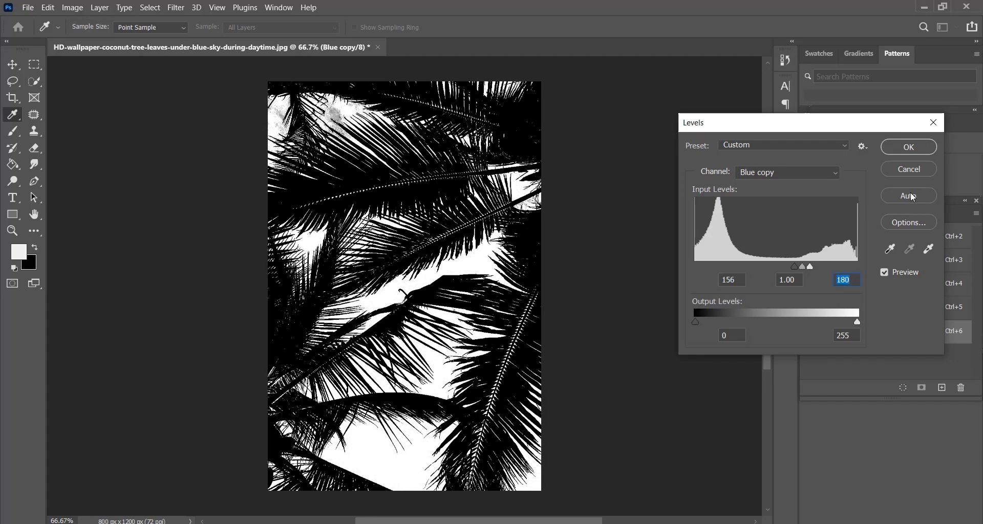
left_click(910, 147)
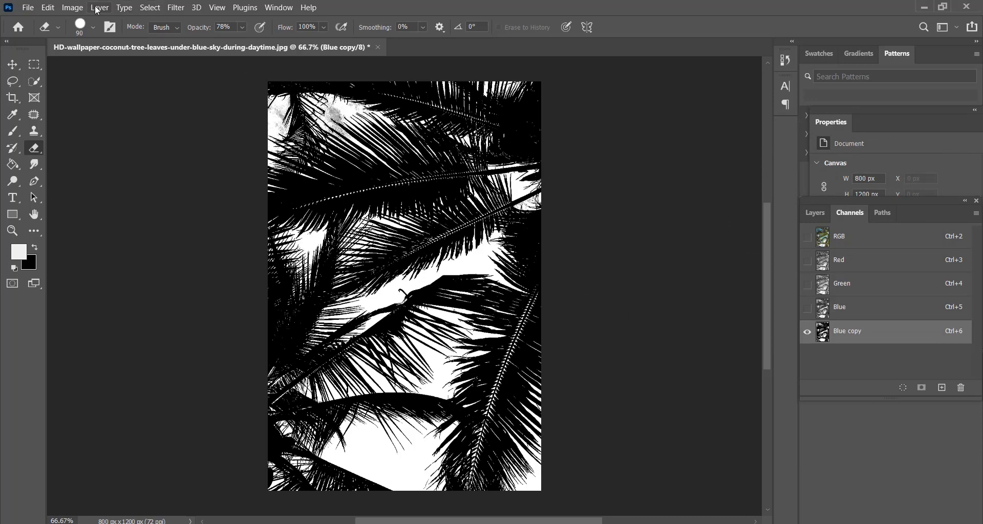
Step: Apply Image with Blue copy onto itself using Linear Burn blending at 100%
left_click(72, 7)
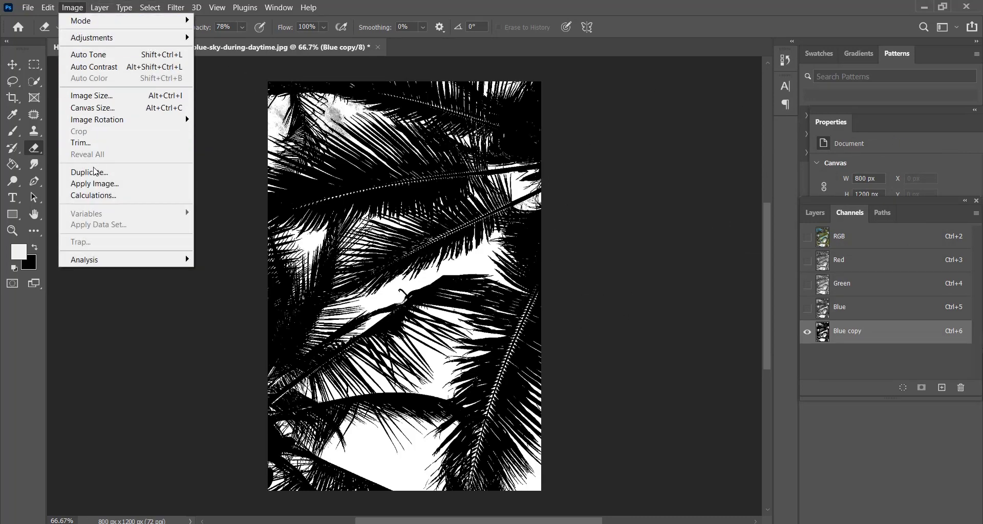
left_click(95, 183)
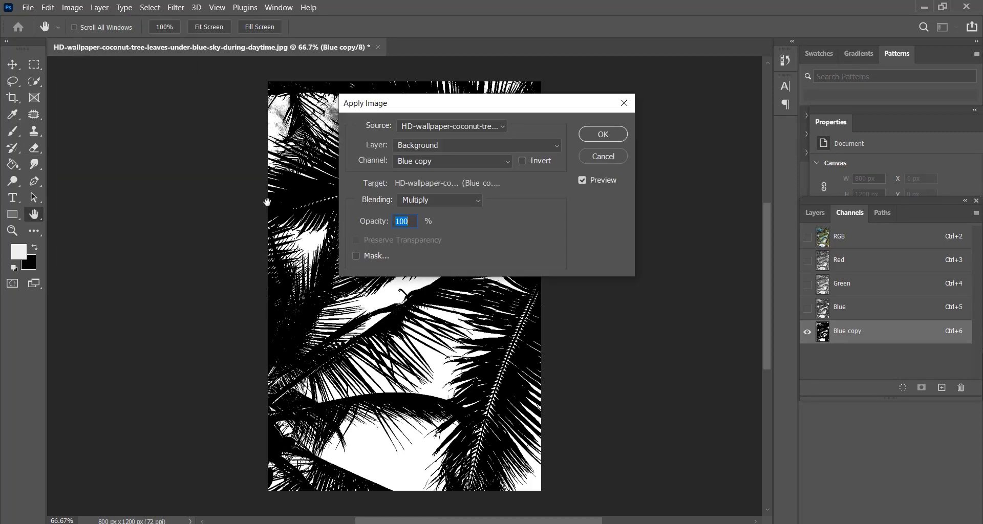
left_click(478, 203)
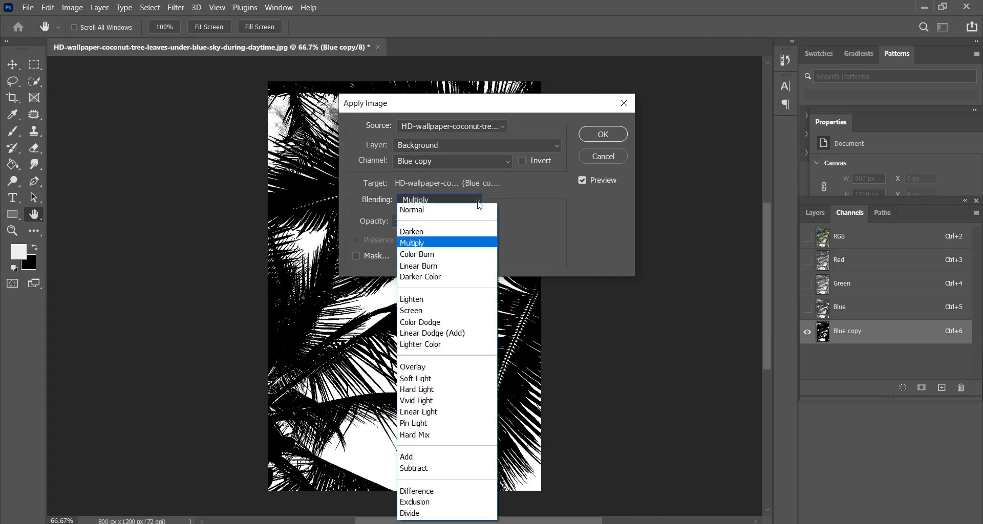
left_click(429, 266)
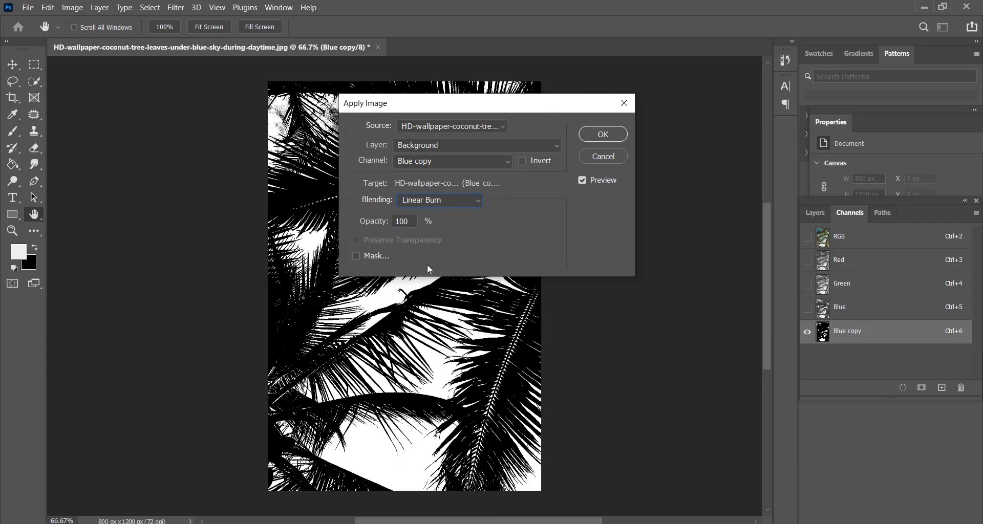
left_click(591, 135)
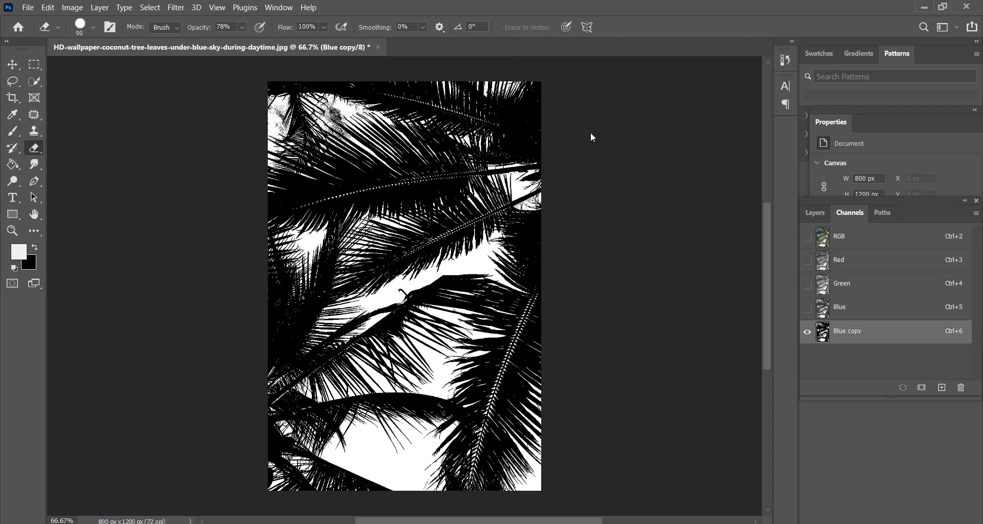
Step: Set the foreground colour to pure black 000000 and the background to white, and select the Brush tool
left_click(19, 251)
left_click(647, 265)
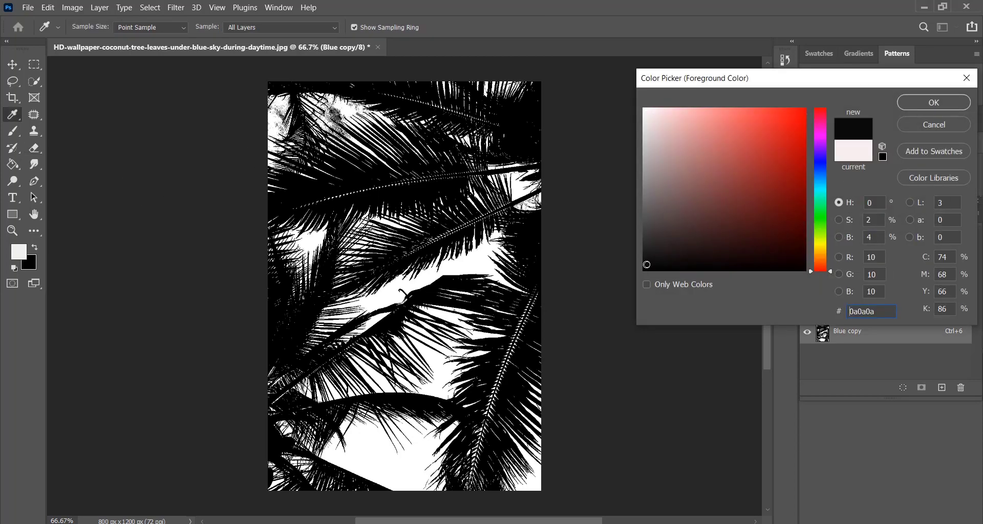
left_click_drag(647, 265, 627, 272)
left_click(934, 103)
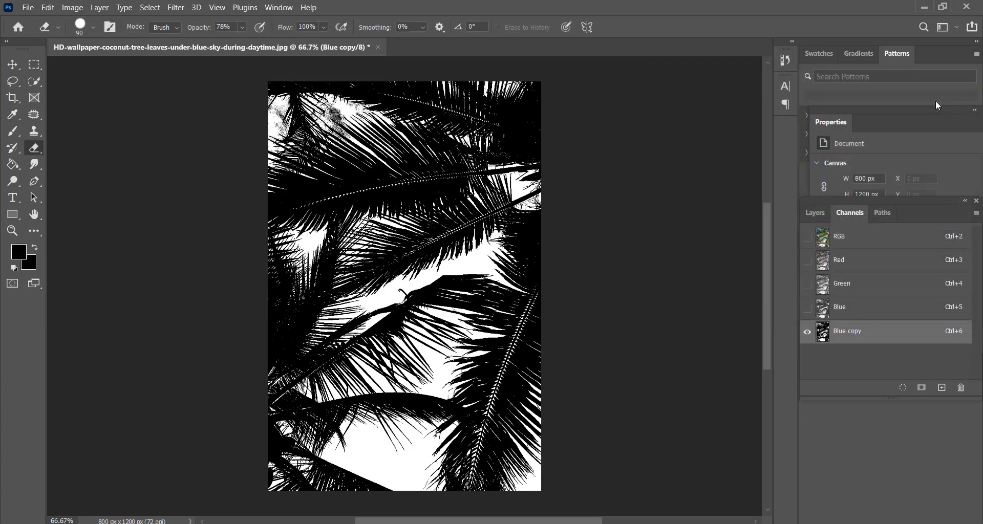
left_click(31, 265)
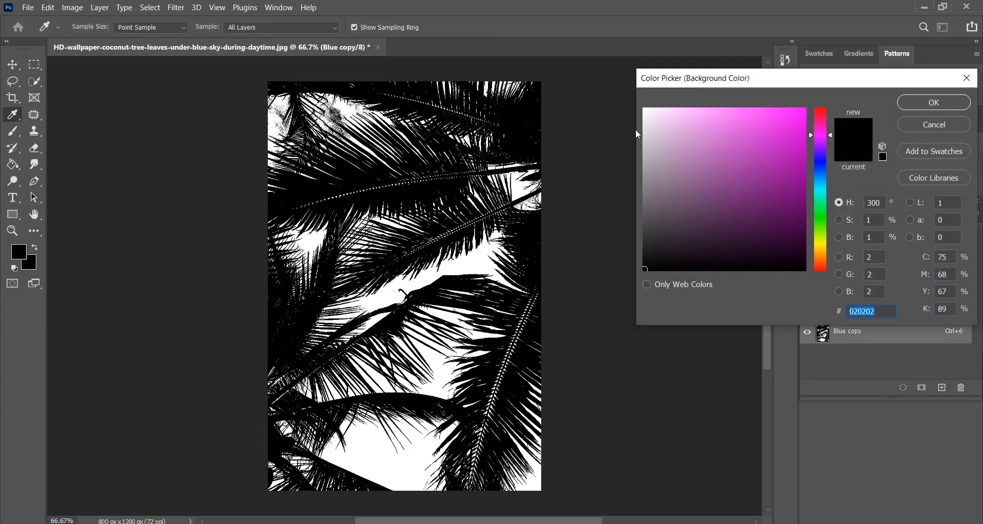
left_click_drag(650, 122, 636, 108)
left_click(927, 105)
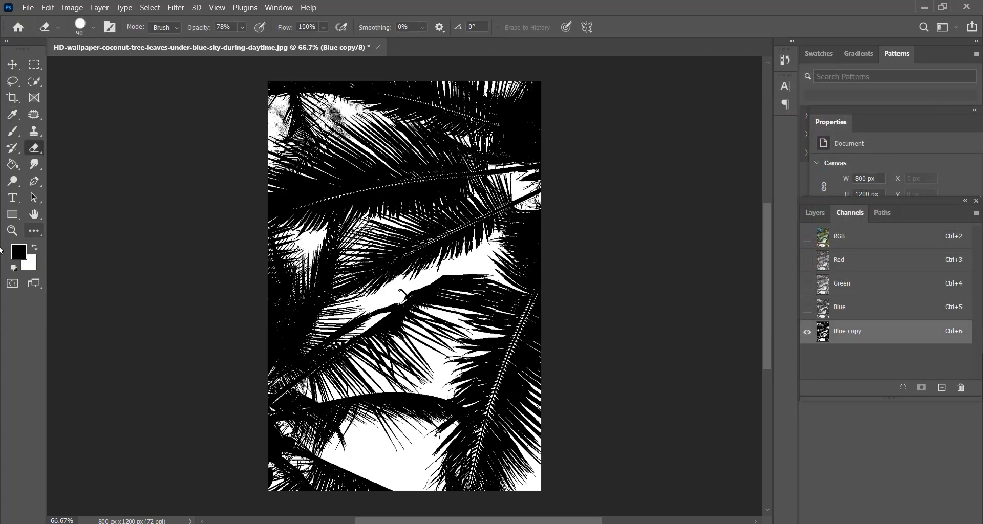
left_click(19, 251)
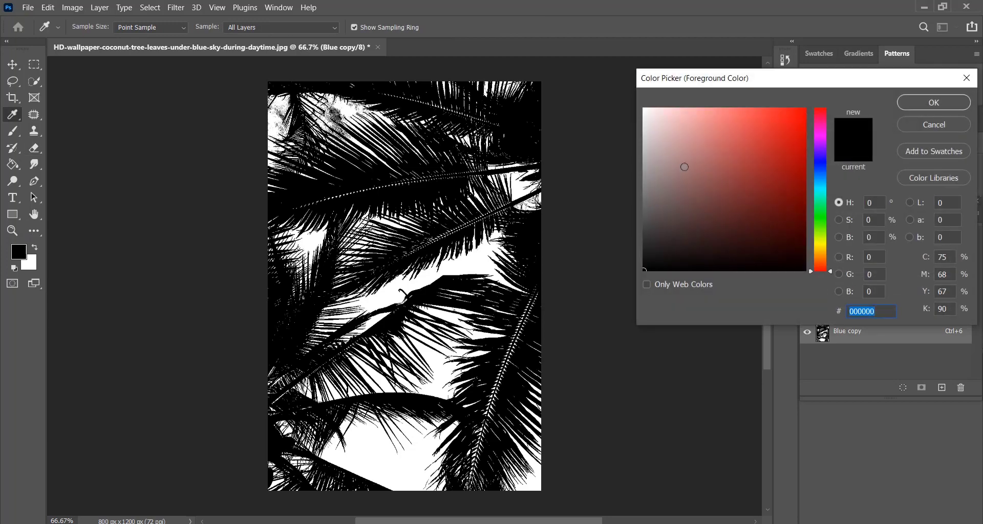
left_click(941, 103)
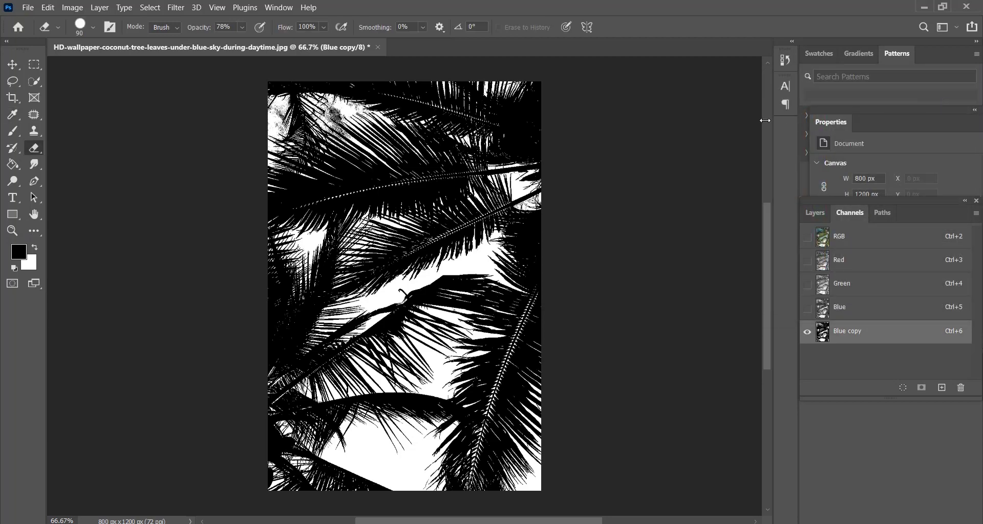
left_click(13, 135)
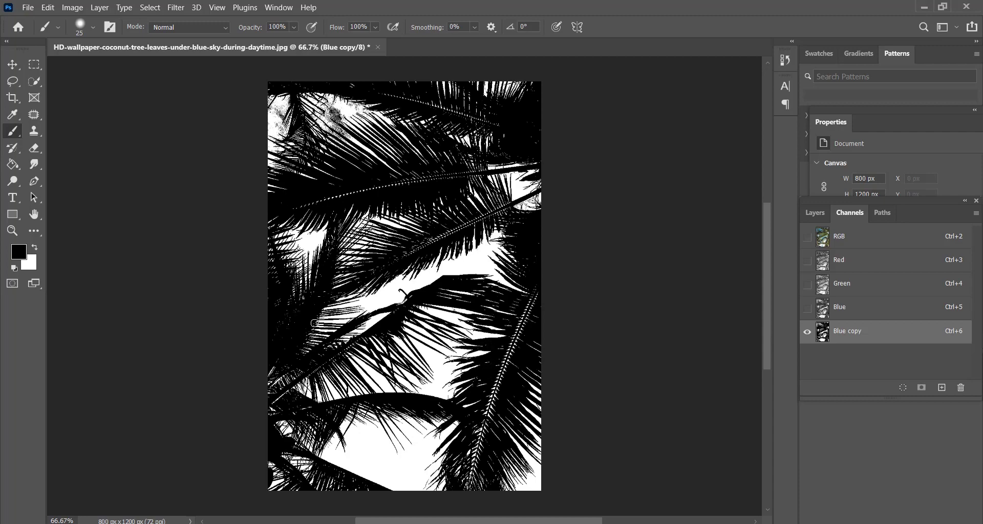
Step: Brush black over grey patches in the leaves, undo one stroke, and invert the channel
left_click_drag(320, 302, 303, 322)
left_click_drag(331, 113, 342, 117)
key("ctrl+z")
key("ctrl+i")
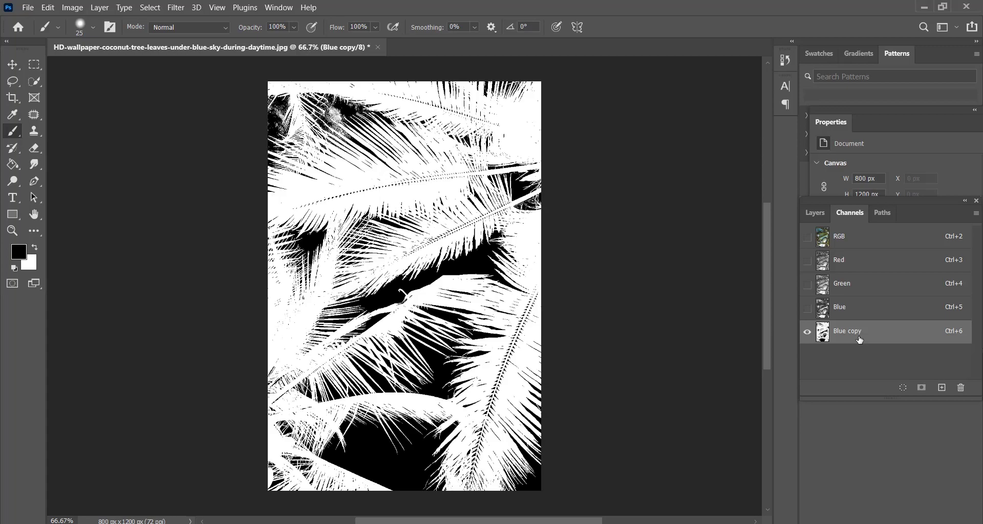
Step: Load Blue copy as a selection, return to the RGB composite, and reveal the Layers panel
left_click(903, 388)
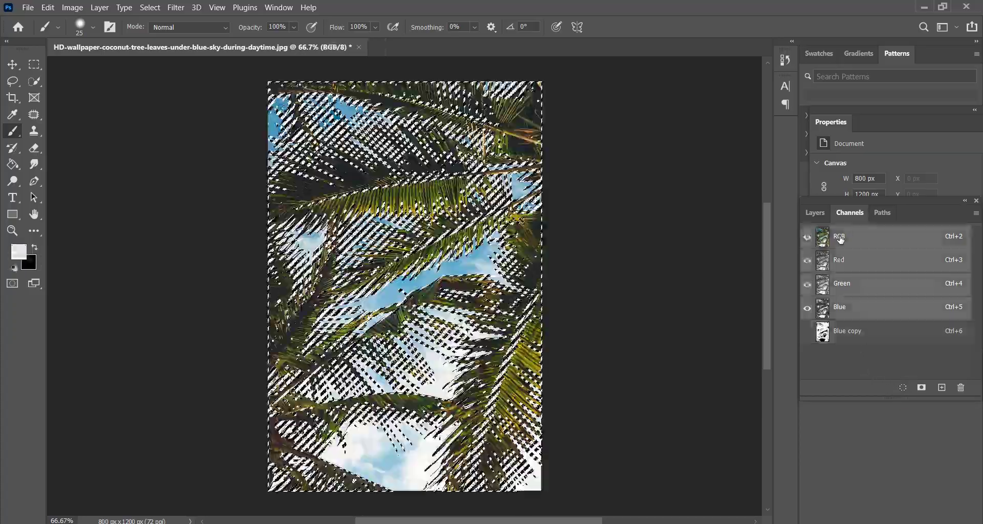
left_click(840, 238)
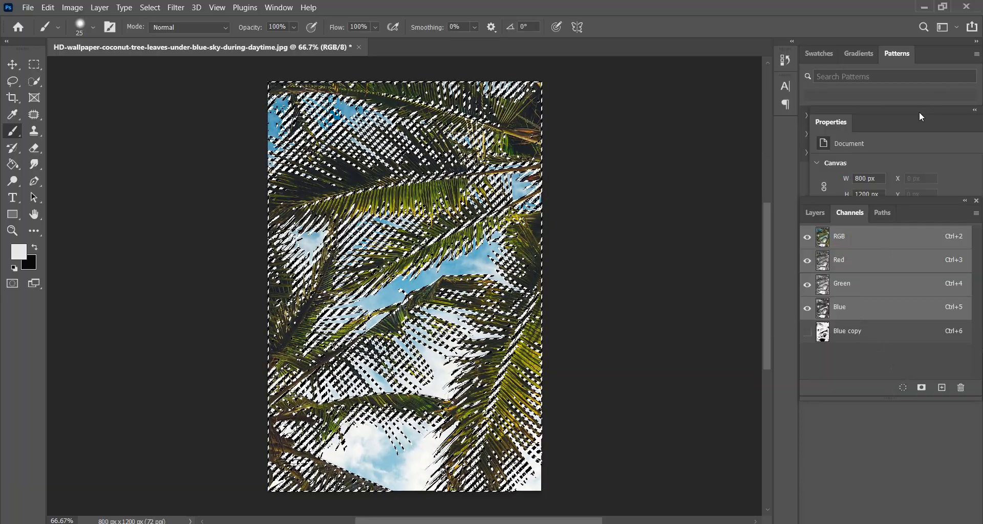
left_click_drag(920, 111, 882, 120)
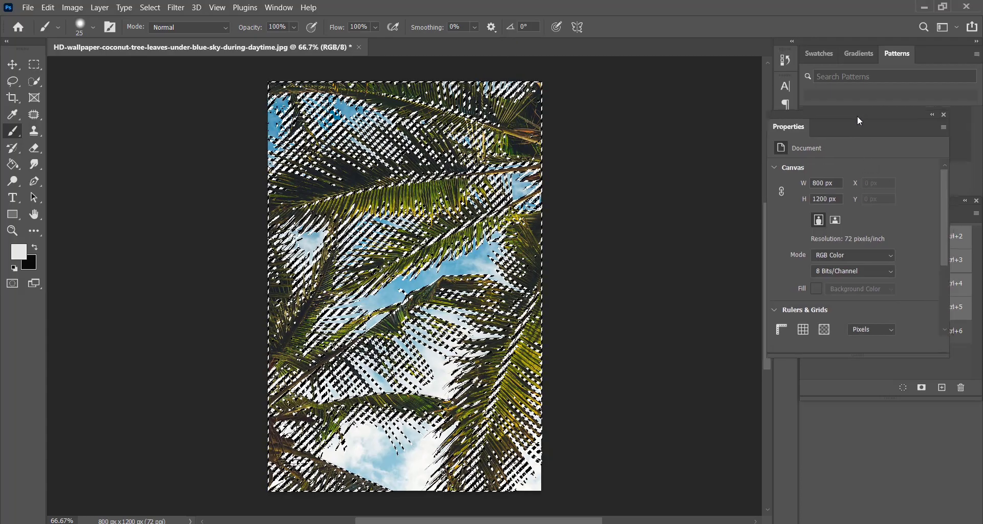
left_click_drag(857, 116, 718, 186)
left_click(822, 215)
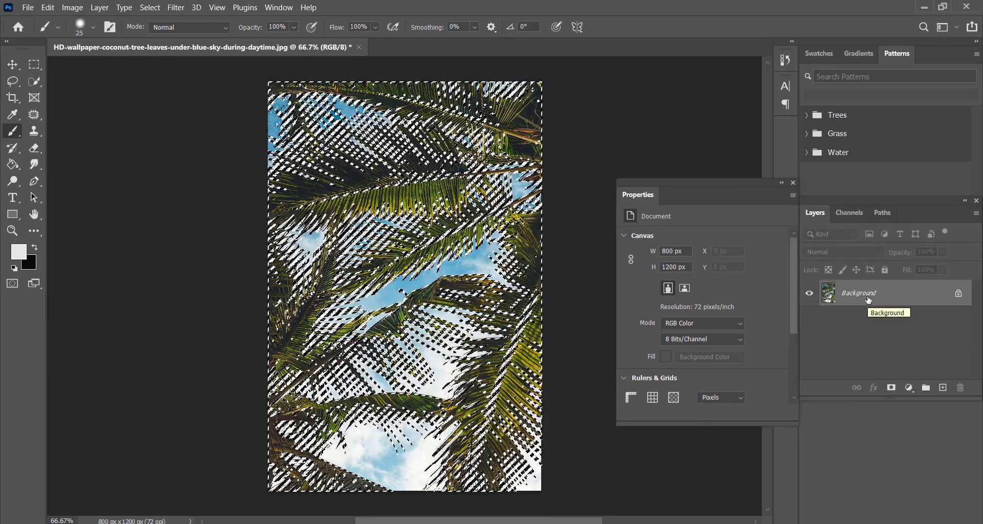
Step: Add a layer mask from the selection, then try a red Solid Color fill and cancel it
left_click(892, 389)
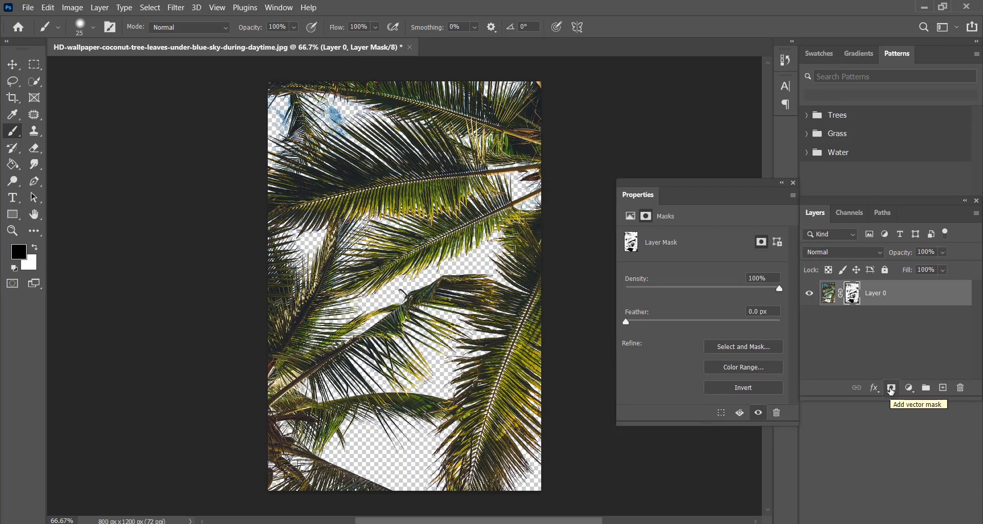
left_click(910, 388)
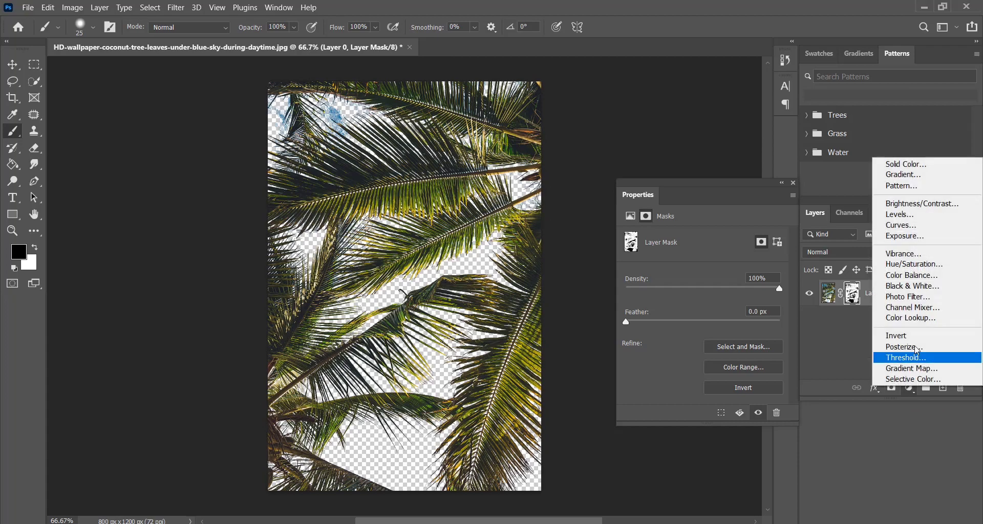
left_click(896, 161)
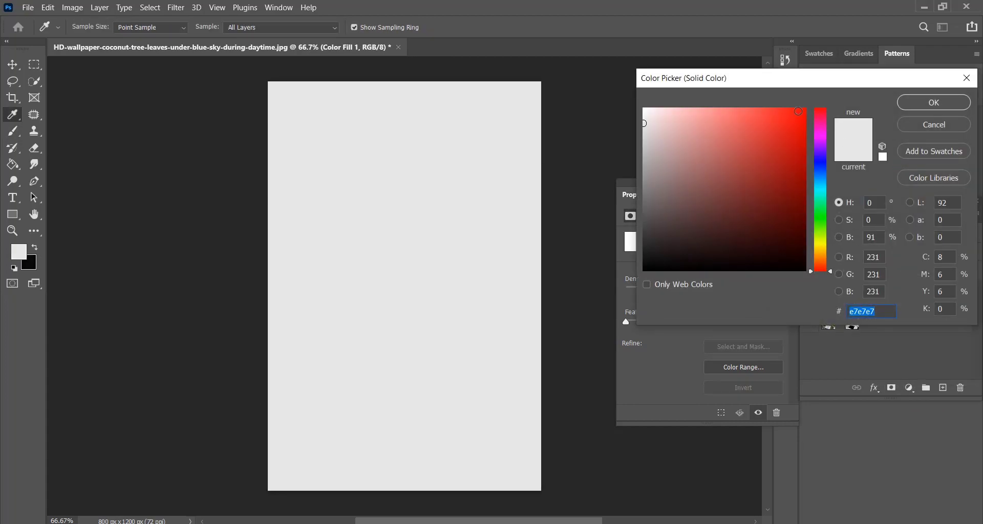
left_click(798, 112)
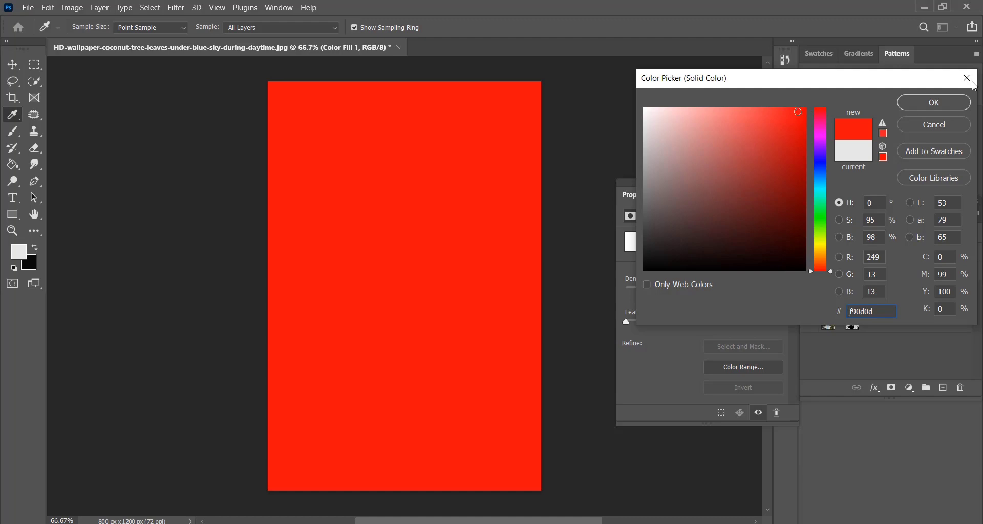
key("Escape")
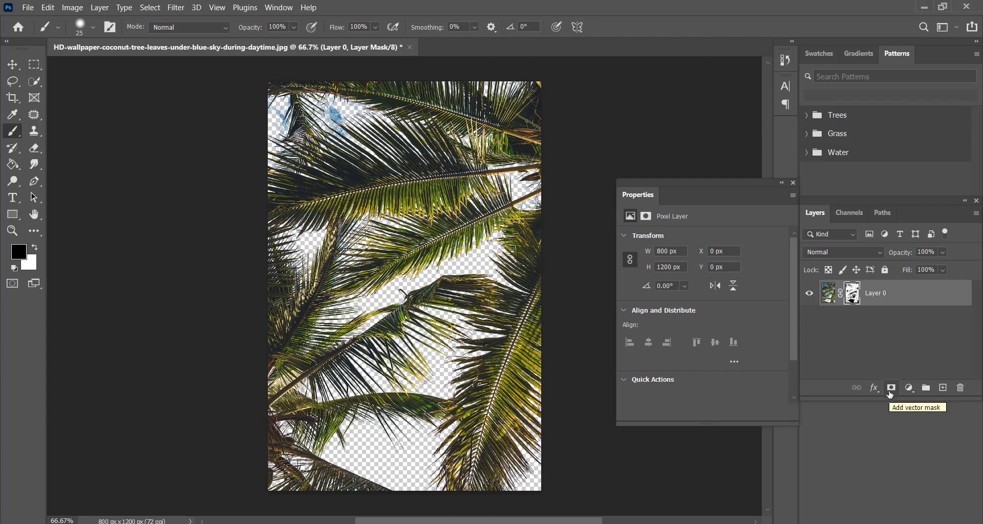
Step: Add a Solid Color fill layer in red ee1717
left_click(911, 389)
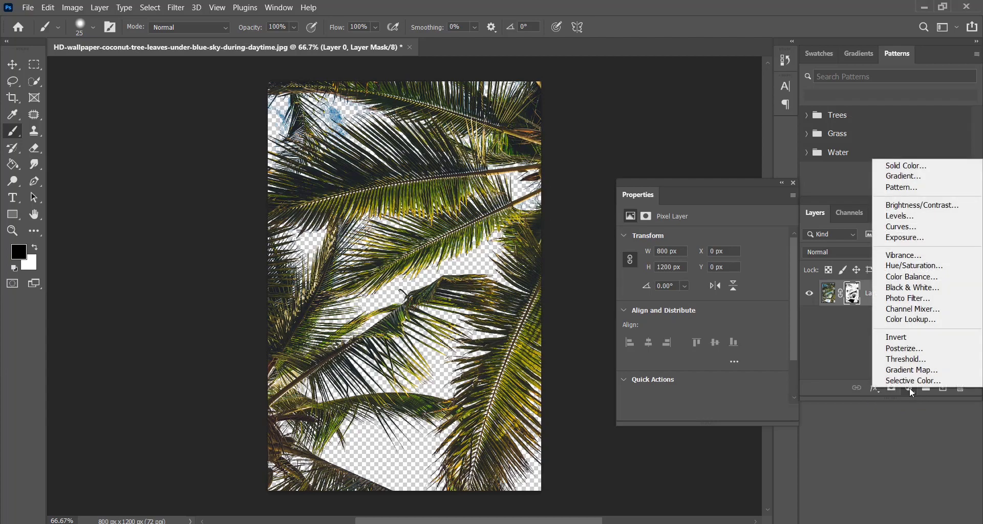
left_click(904, 166)
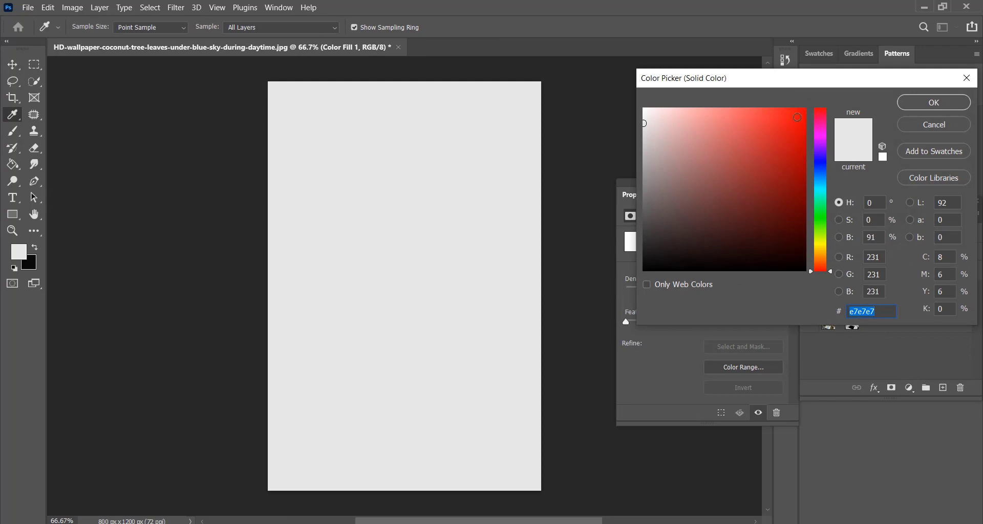
left_click(791, 118)
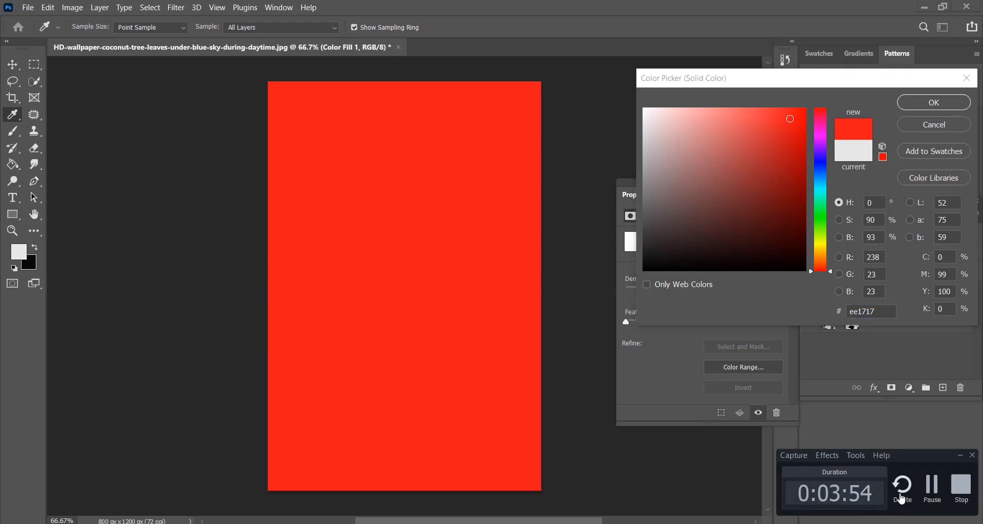
left_click(927, 104)
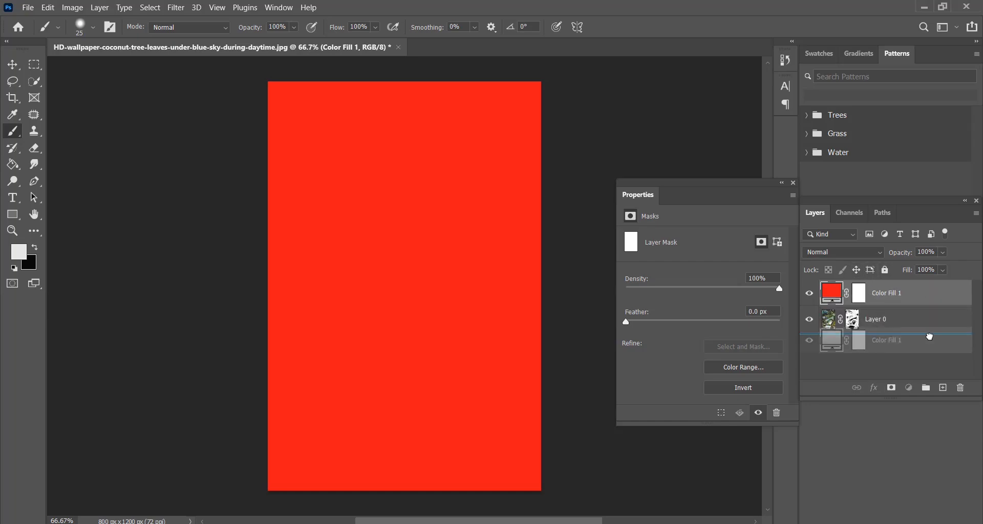
Step: Move Color Fill 1 below Layer 0 and recolour it purple 9117ee
left_click_drag(939, 294, 927, 339)
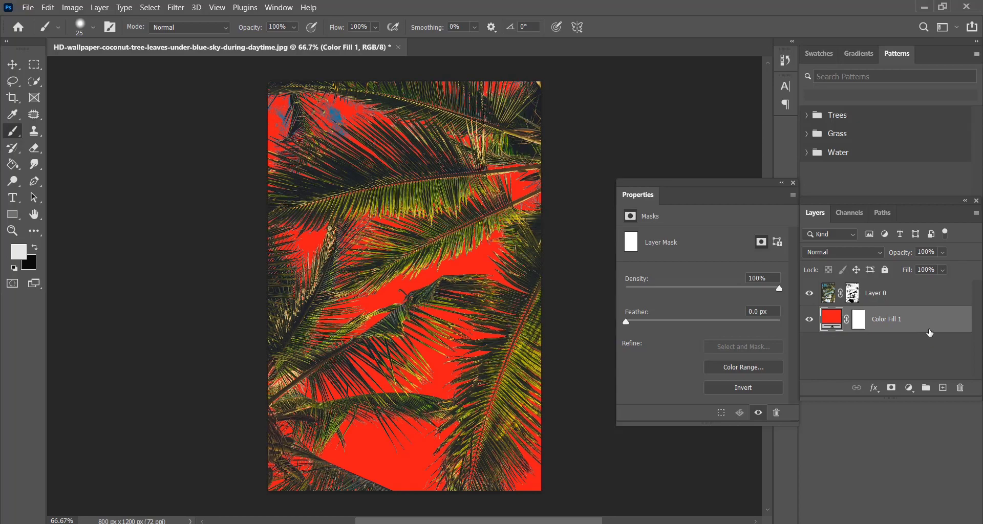
double_click(833, 319)
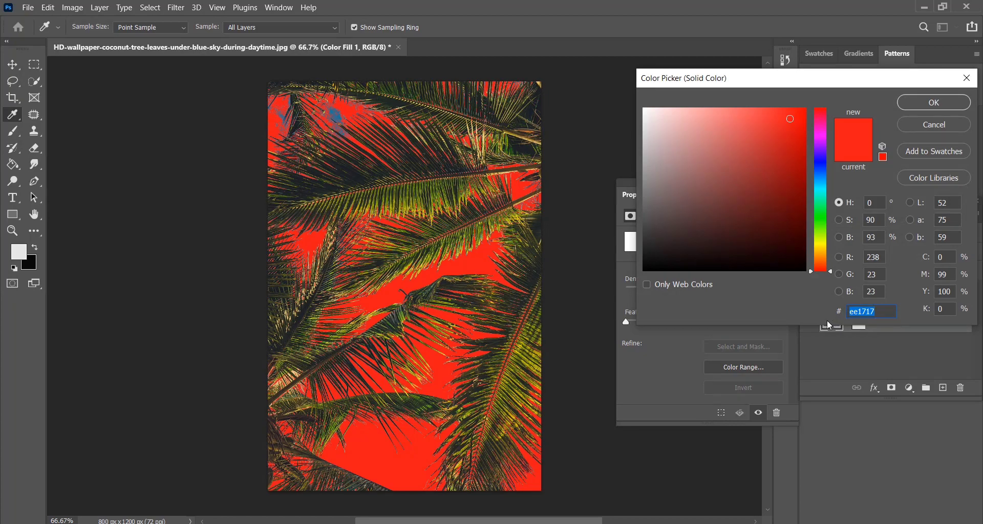
mouse_move(820, 262)
left_mouse_down()
mouse_move(821, 128)
mouse_move(814, 244)
mouse_move(827, 148)
left_mouse_up()
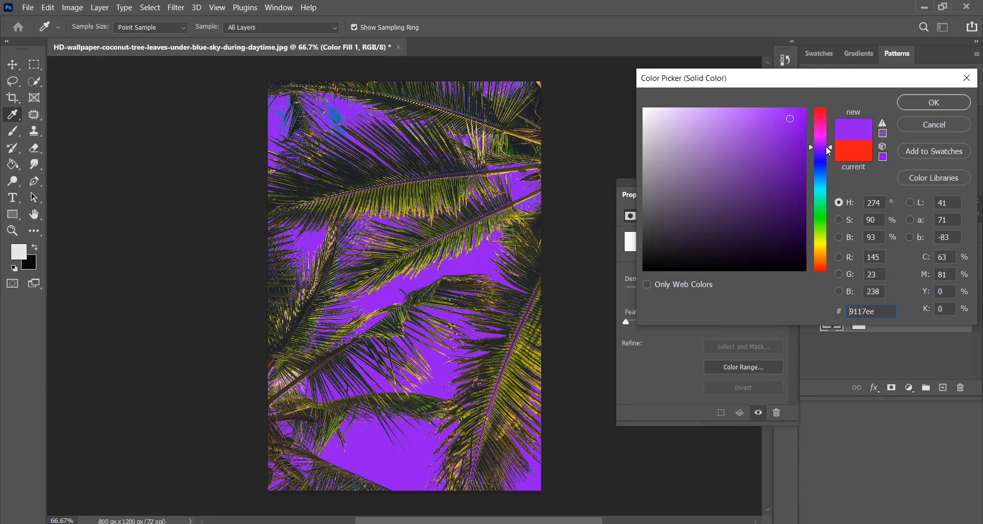
left_click(935, 104)
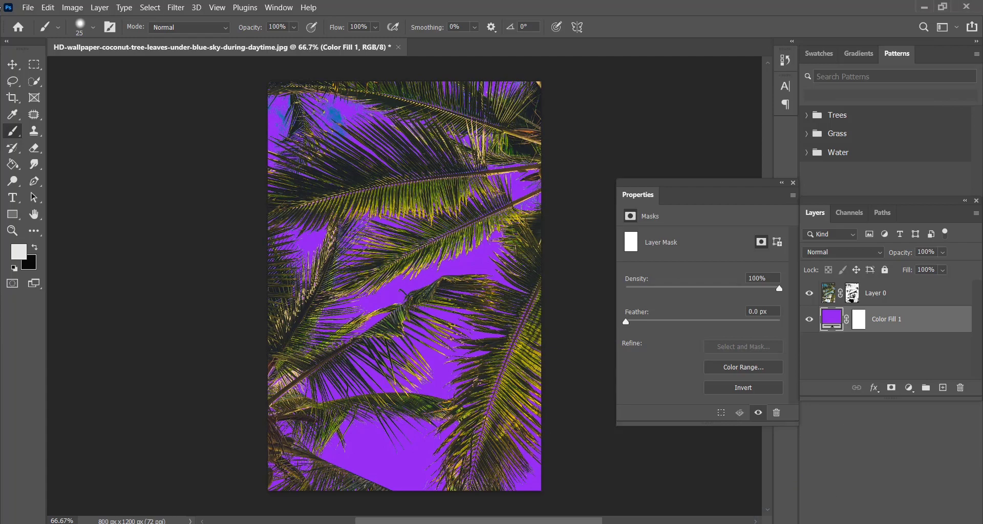
Step: Place Embedded the 'download' sky image into the document
left_click(24, 7)
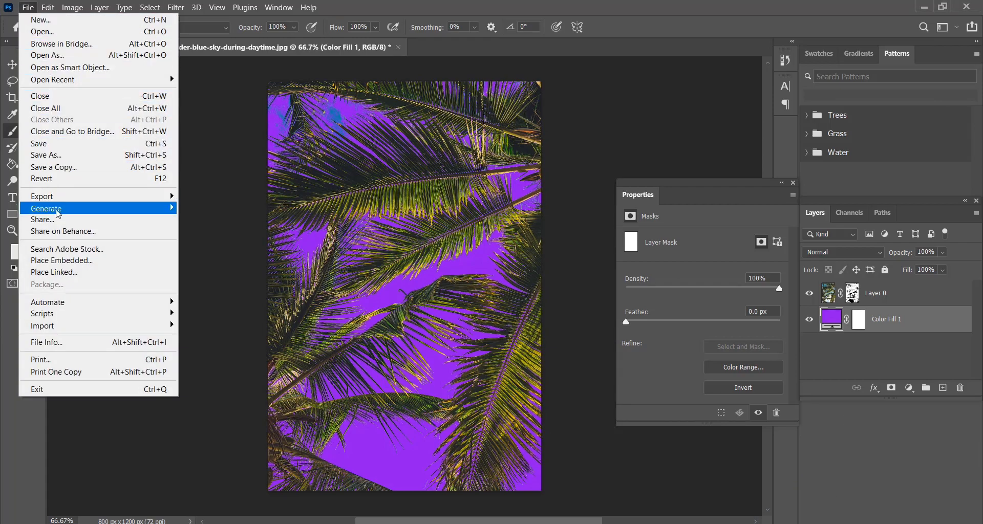
left_click(61, 260)
left_click(149, 106)
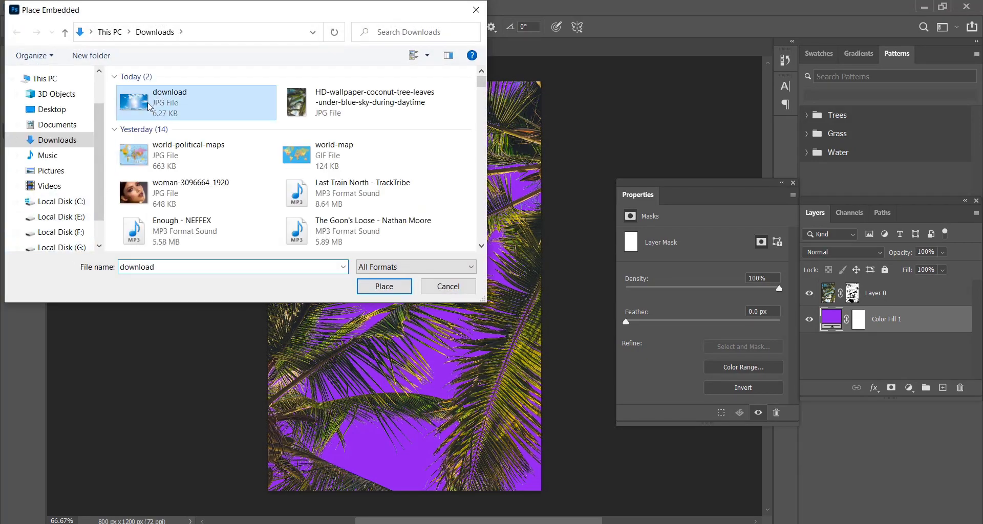
double_click(149, 106)
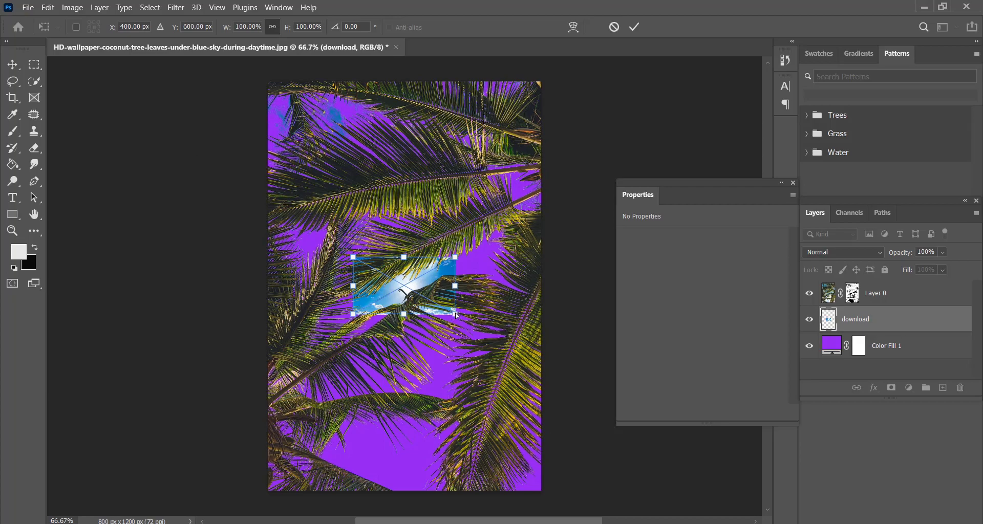
Step: Scale and move the sky image to 2230×1249 px to cover the canvas, then commit
left_click_drag(457, 315, 466, 369)
mouse_move(581, 384)
left_mouse_down()
mouse_move(501, 211)
mouse_move(542, 234)
left_mouse_up()
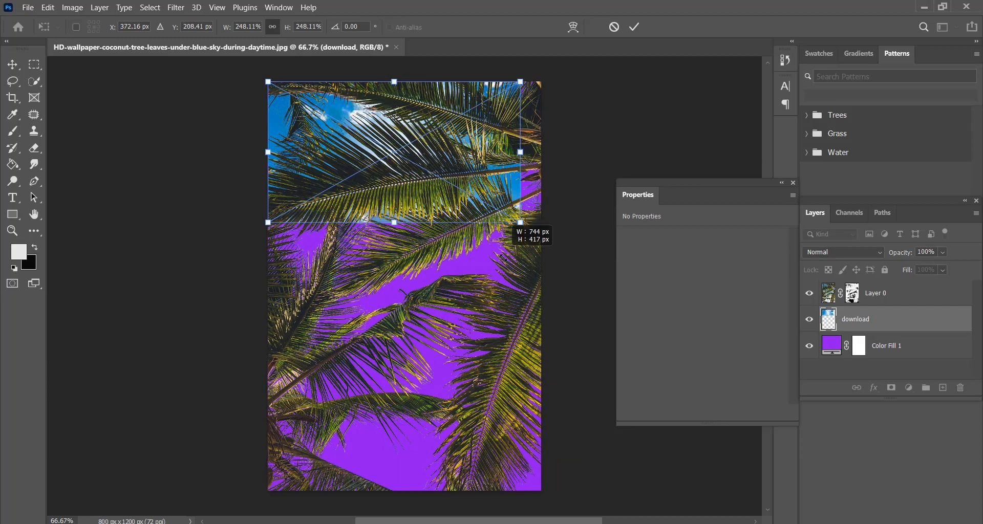
mouse_move(405, 234)
left_mouse_down()
mouse_move(439, 270)
mouse_move(461, 470)
mouse_move(452, 509)
left_mouse_up()
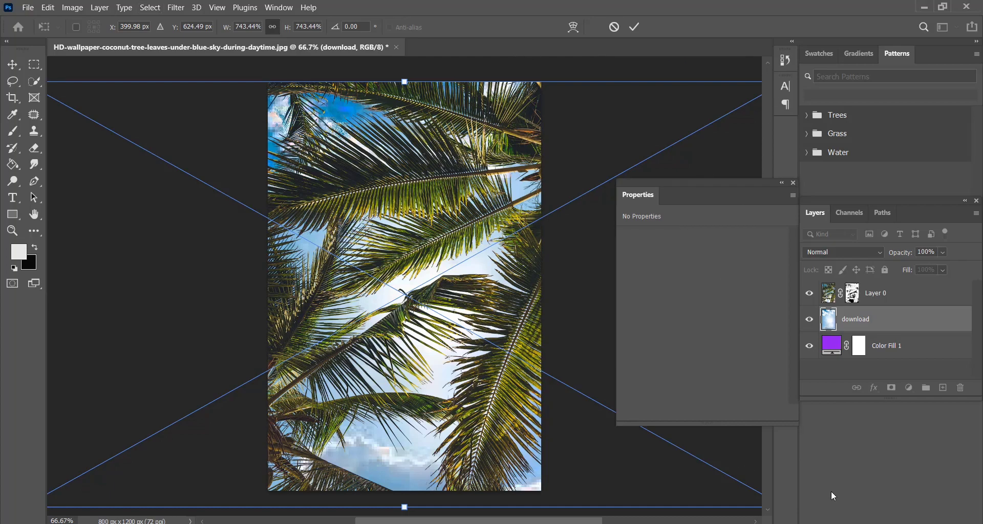
left_click(634, 26)
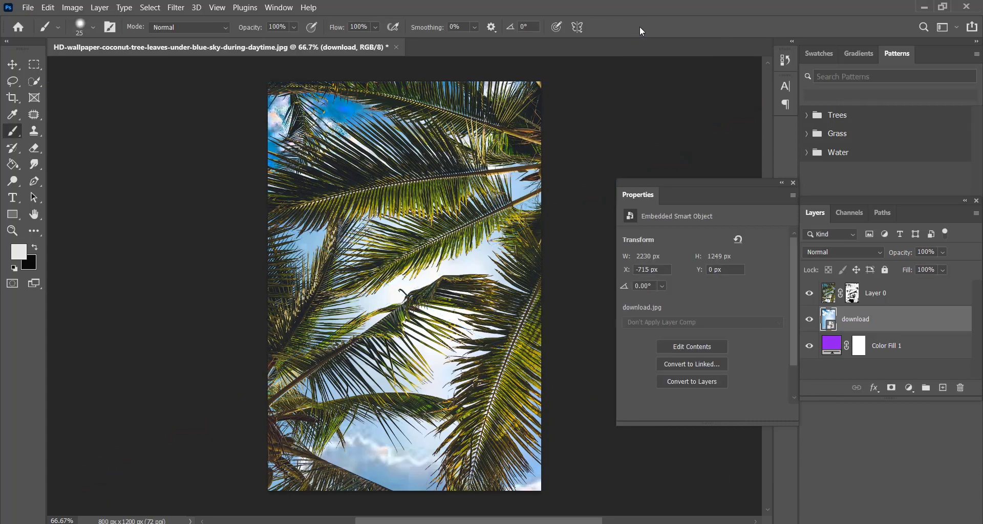